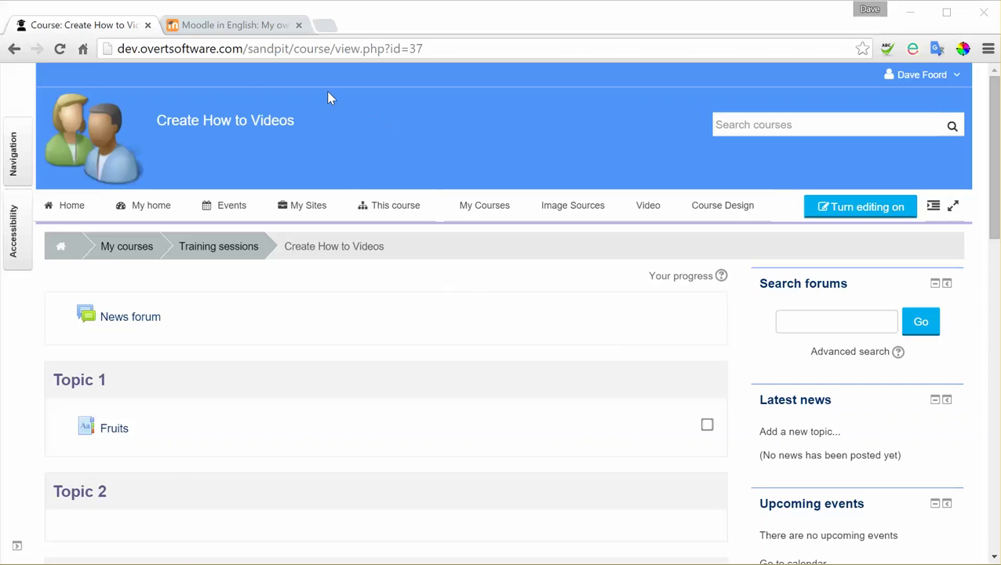
Switch to the 'Moodle in English' tab with the glossaryXMLconverter_html4.zip forum post
{"action": "left_click", "coordinate": [249, 26]}
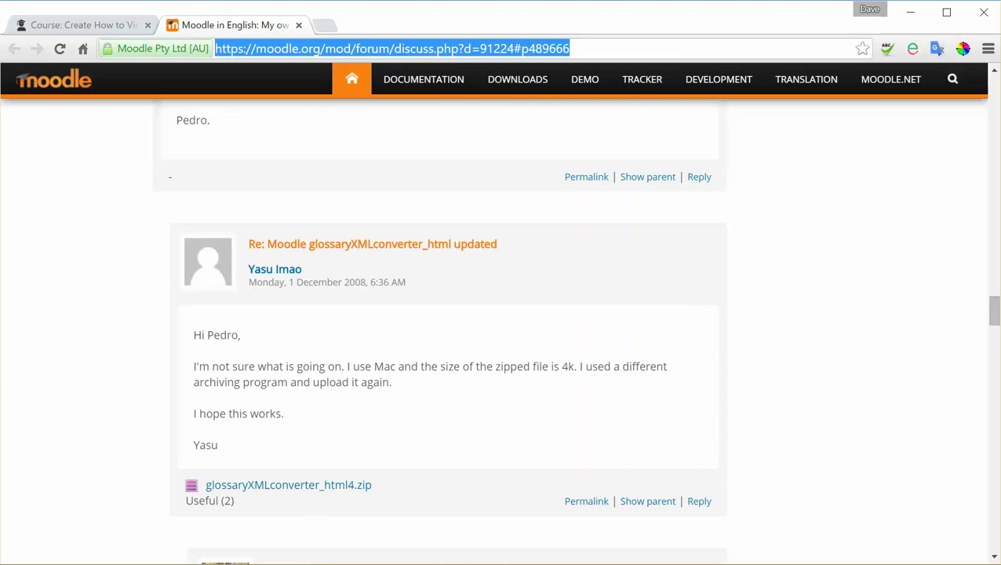
{"action": "key", "text": "alt+Tab"}
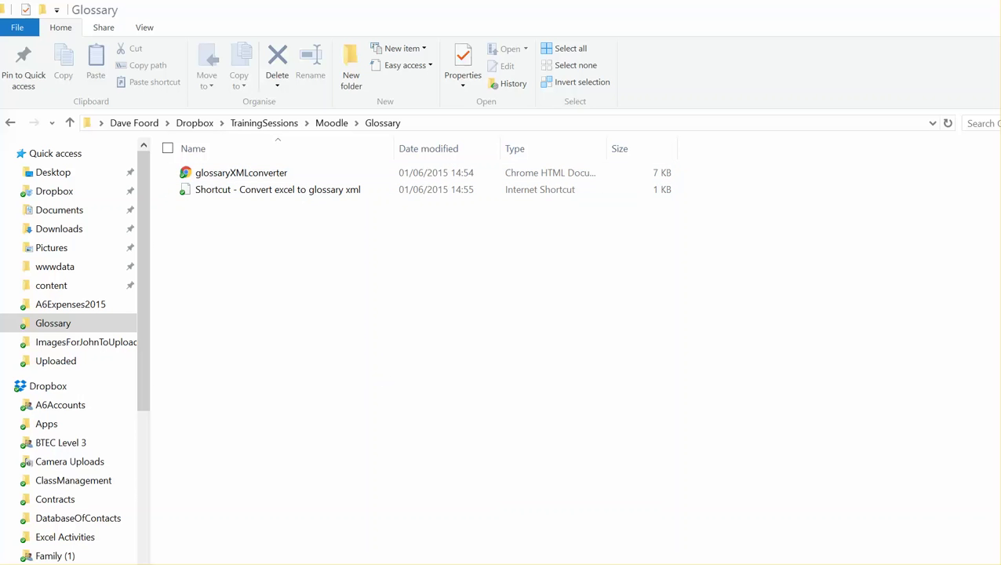
{"action": "key", "text": "alt+Tab"}
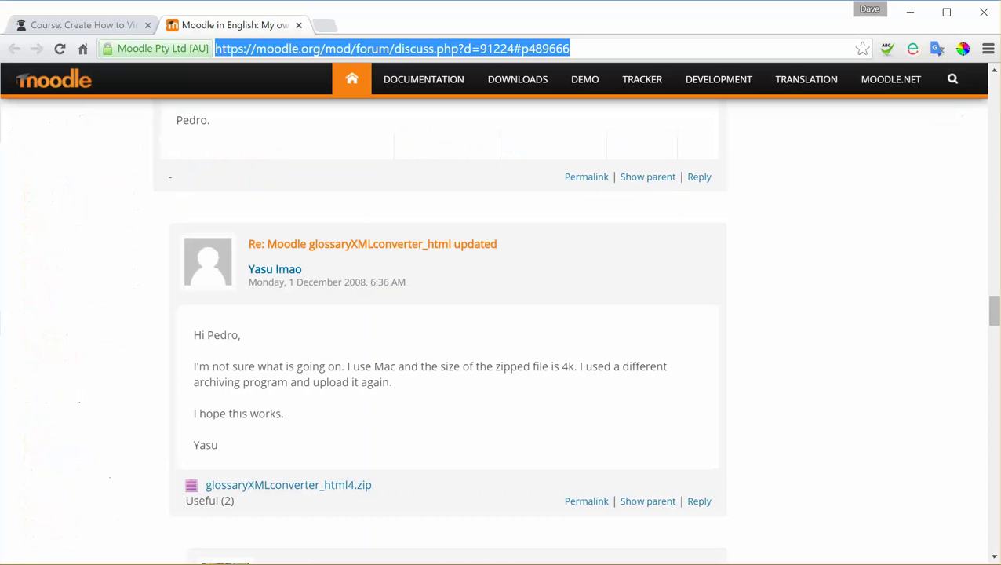
Open the Fruits glossary from the course page and export its entries to Fruits.xml
{"action": "left_click", "coordinate": [111, 27]}
{"action": "mouse_move", "coordinate": [312, 203]}
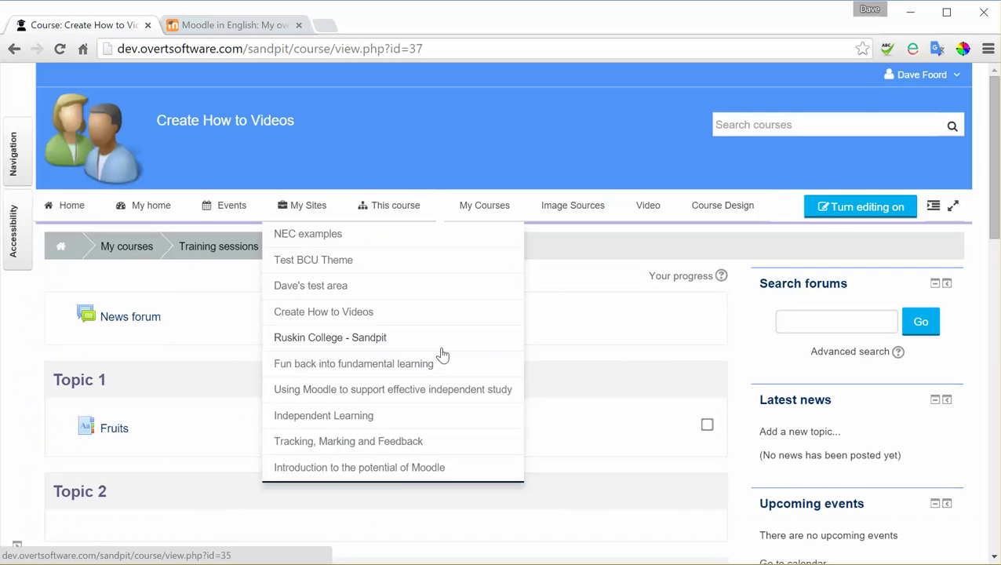
{"action": "left_click", "coordinate": [114, 430]}
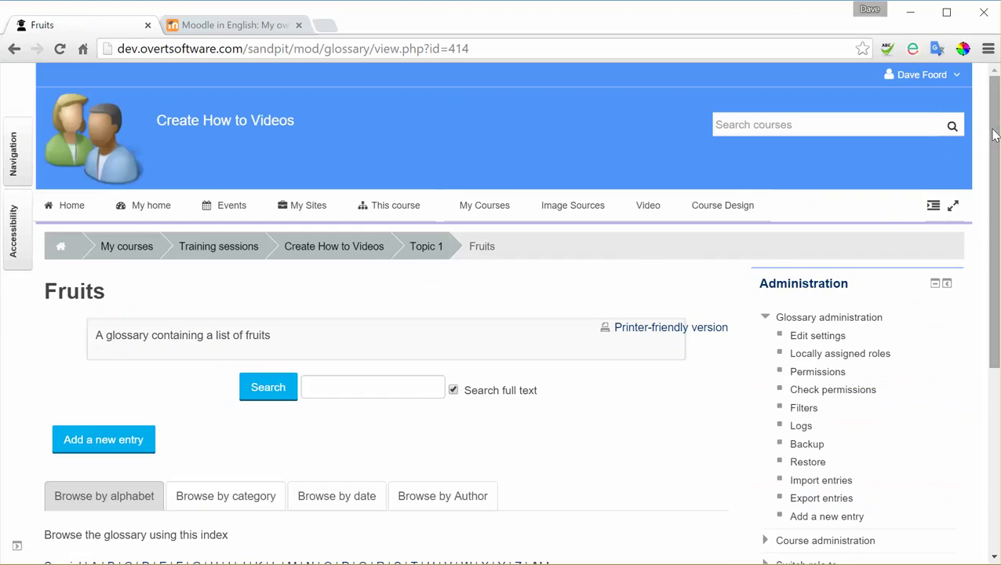
{"action": "scroll", "coordinate": [991, 236], "scroll_direction": "down", "scroll_amount": 3}
{"action": "scroll", "coordinate": [896, 318], "scroll_direction": "down", "scroll_amount": 1}
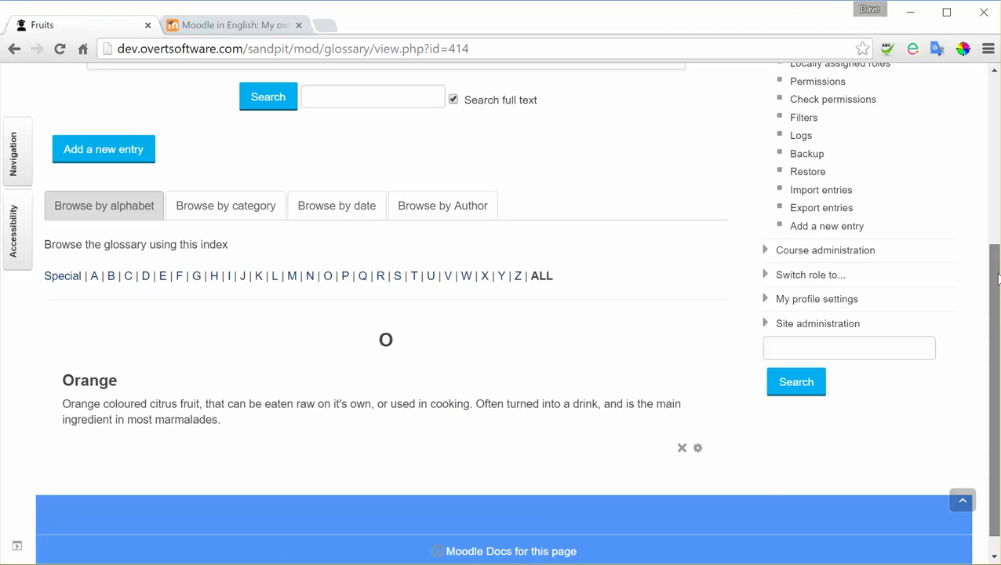
{"action": "left_click_drag", "start_coordinate": [996, 287], "coordinate": [998, 223]}
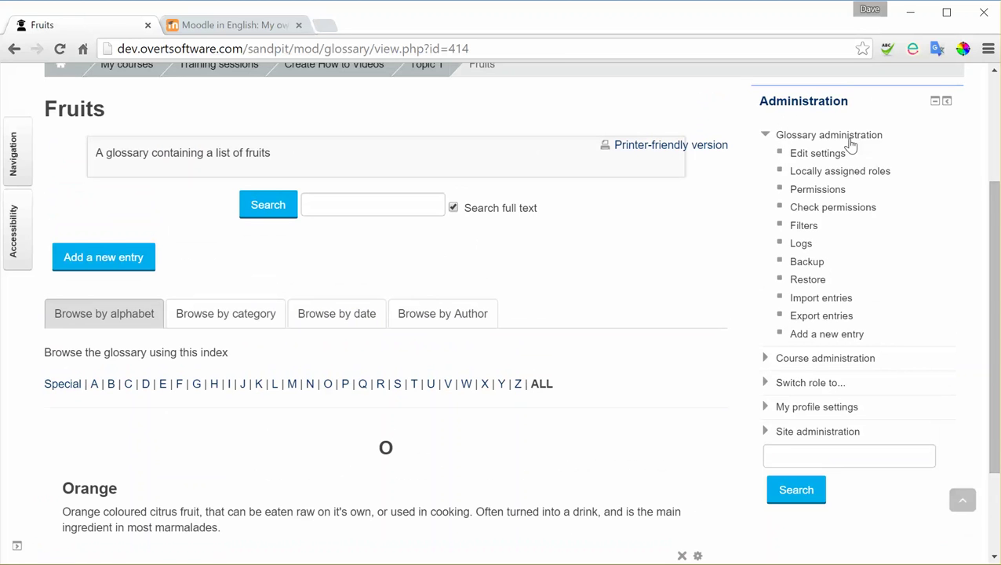
{"action": "left_click", "coordinate": [813, 320]}
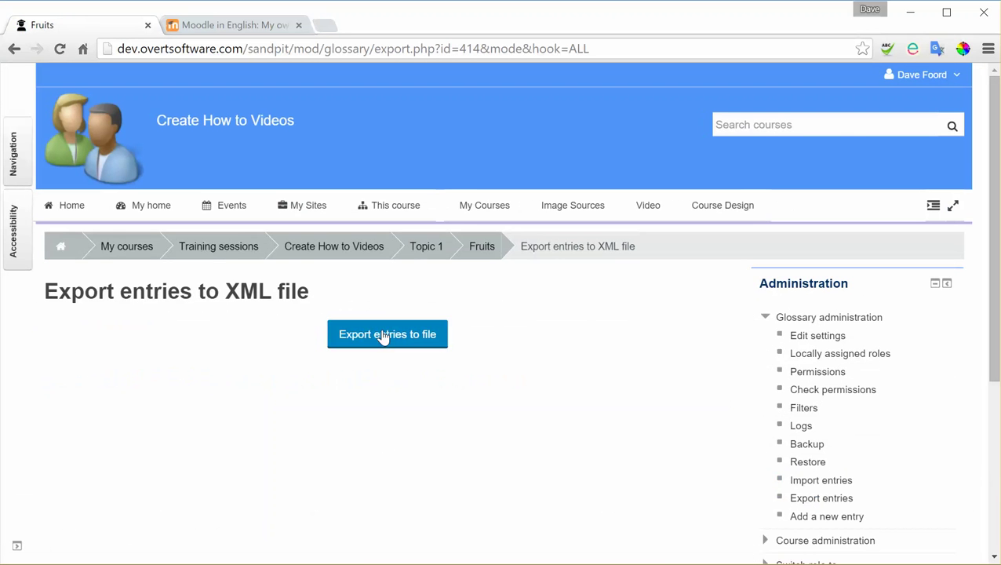
{"action": "left_click", "coordinate": [384, 335]}
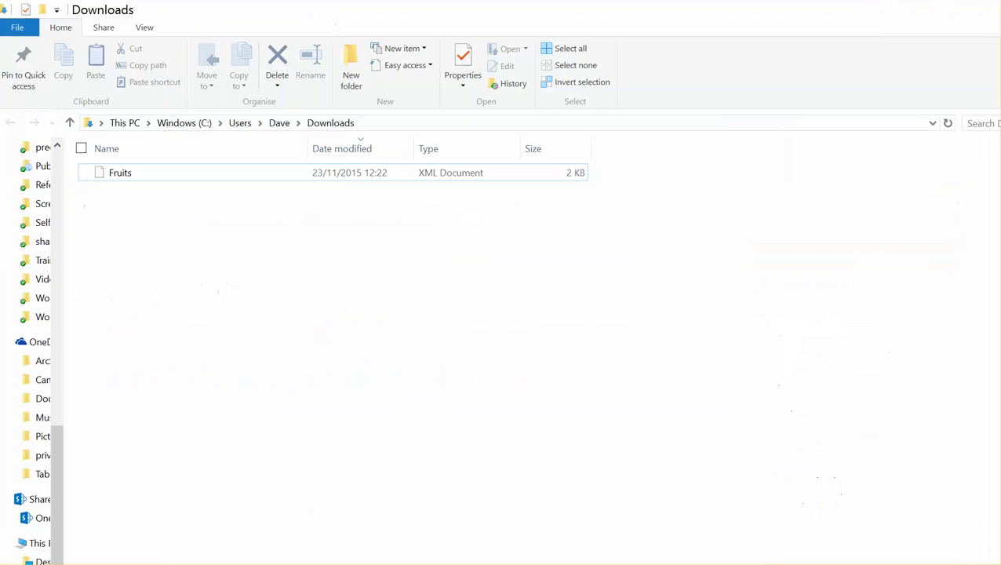
Open the downloaded Fruits XML file in Notepad
{"action": "right_click", "coordinate": [118, 179]}
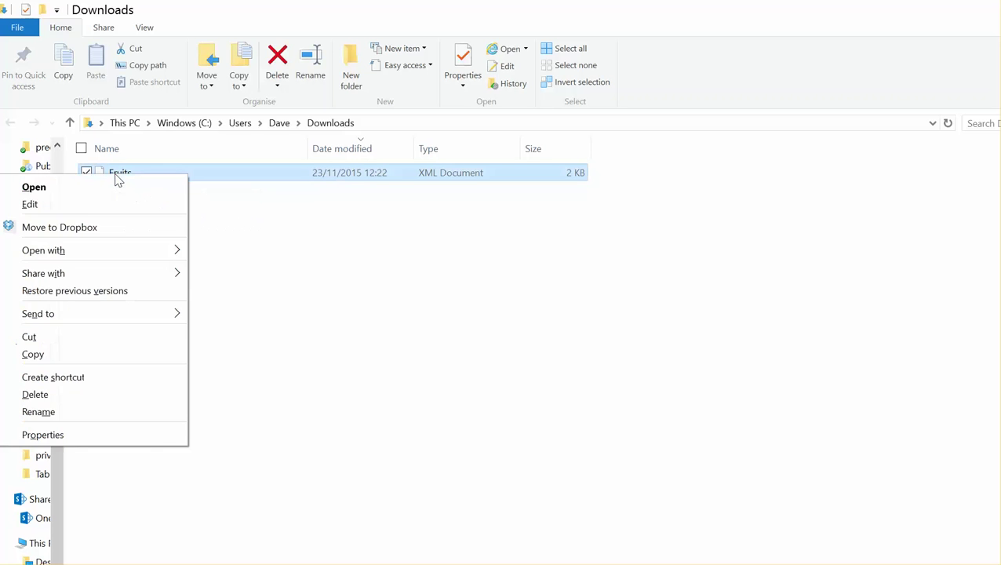
{"action": "mouse_move", "coordinate": [132, 250]}
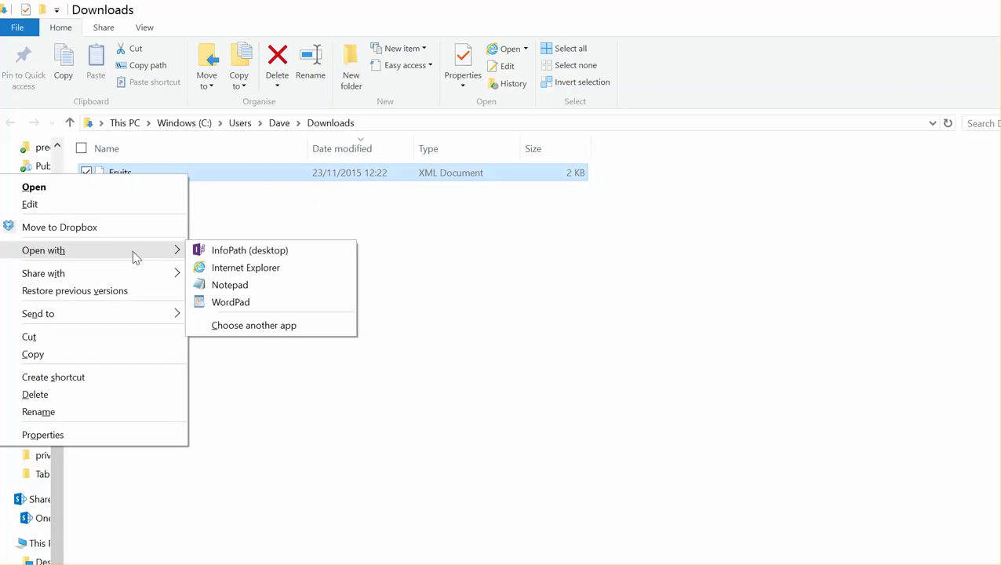
{"action": "left_click", "coordinate": [269, 292]}
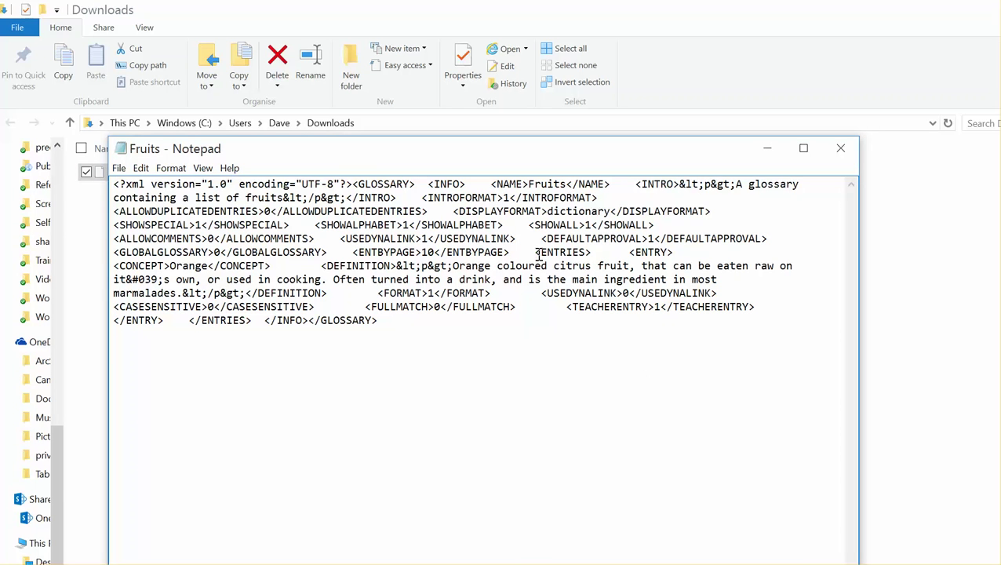
Insert line breaks after <ENTRIES> and after </ENTRIES>, leaving a blank line before the closing tags
{"action": "left_click_drag", "start_coordinate": [536, 252], "coordinate": [591, 252]}
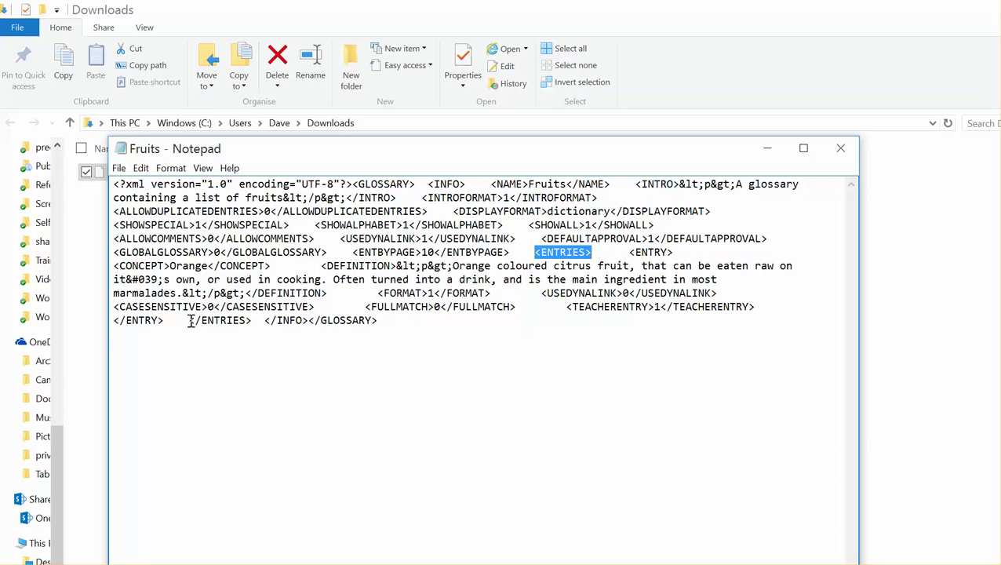
{"action": "left_click_drag", "start_coordinate": [190, 321], "coordinate": [251, 325]}
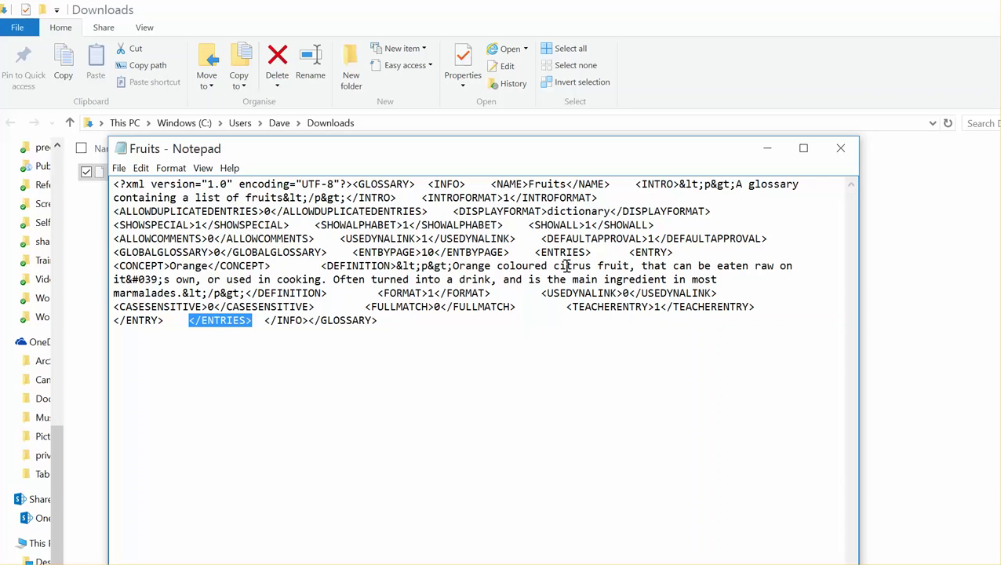
{"action": "left_click", "coordinate": [591, 252]}
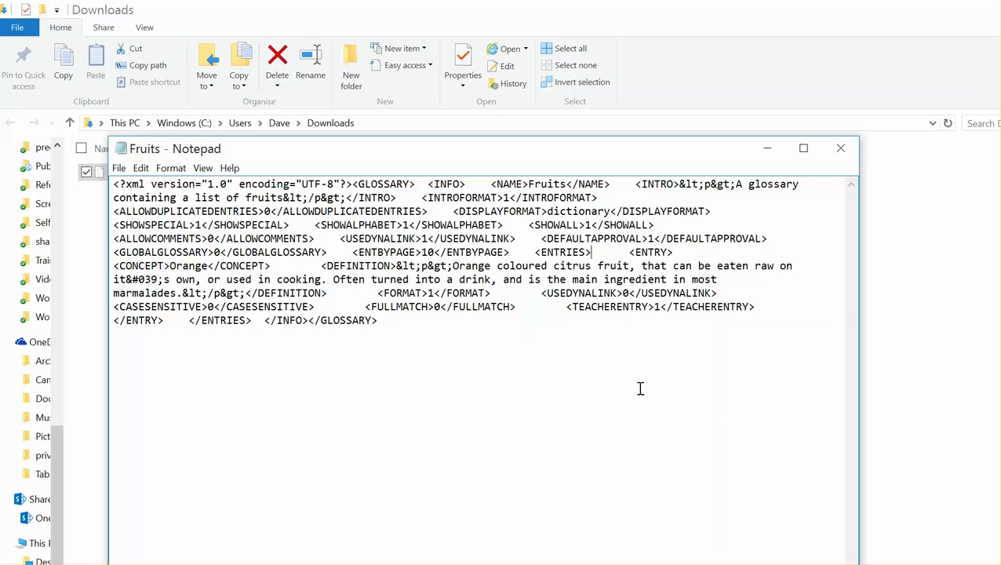
{"action": "key", "text": "Return"}
{"action": "key", "text": "Return"}
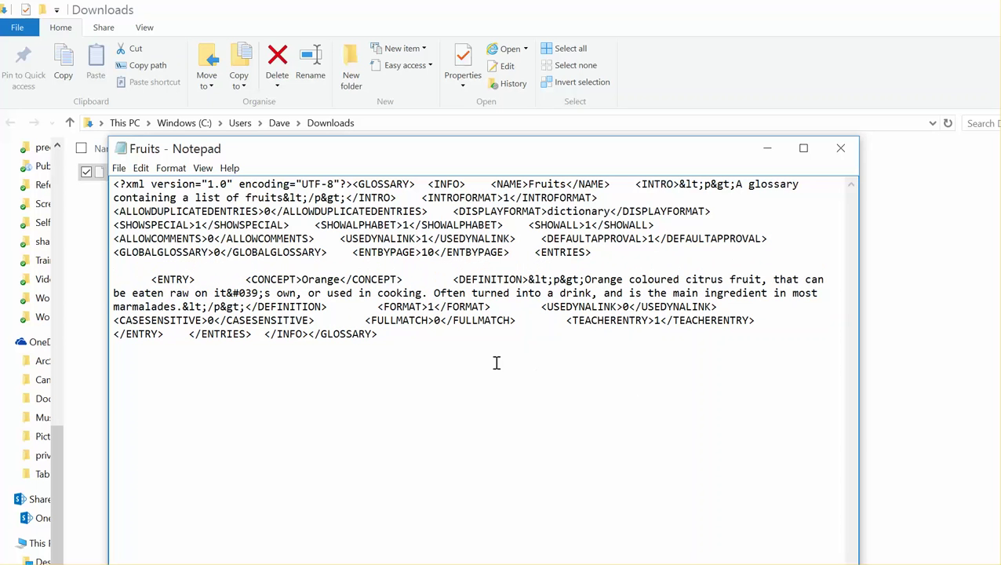
{"action": "left_click", "coordinate": [252, 334]}
{"action": "key", "text": "Return"}
{"action": "key", "text": "Return"}
{"action": "key", "text": "Up"}
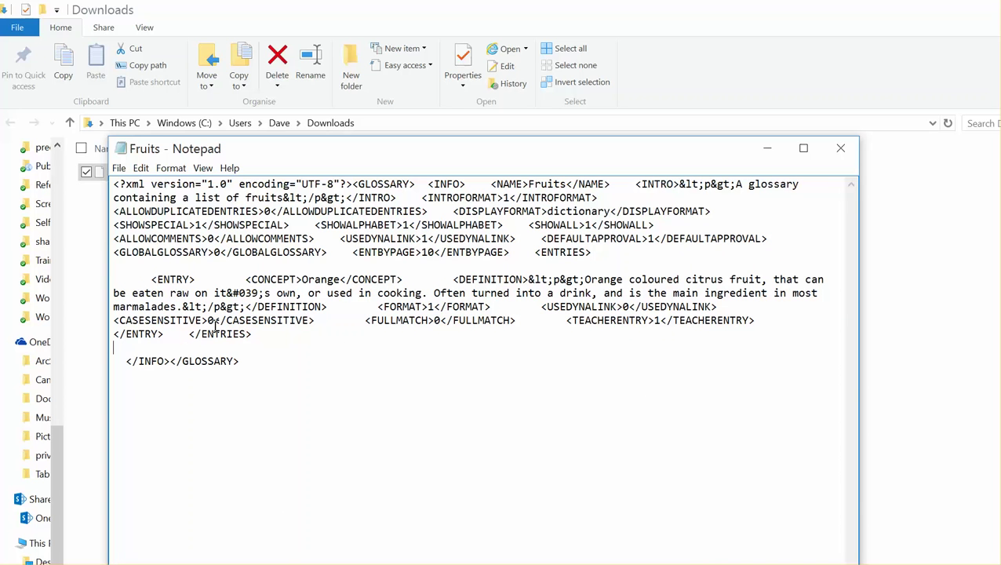
Put <ENTRIES> and </ENTRIES> on their own lines and select the Orange entry block
{"action": "left_click", "coordinate": [535, 252]}
{"action": "key", "text": "Return"}
{"action": "key", "text": "Return"}
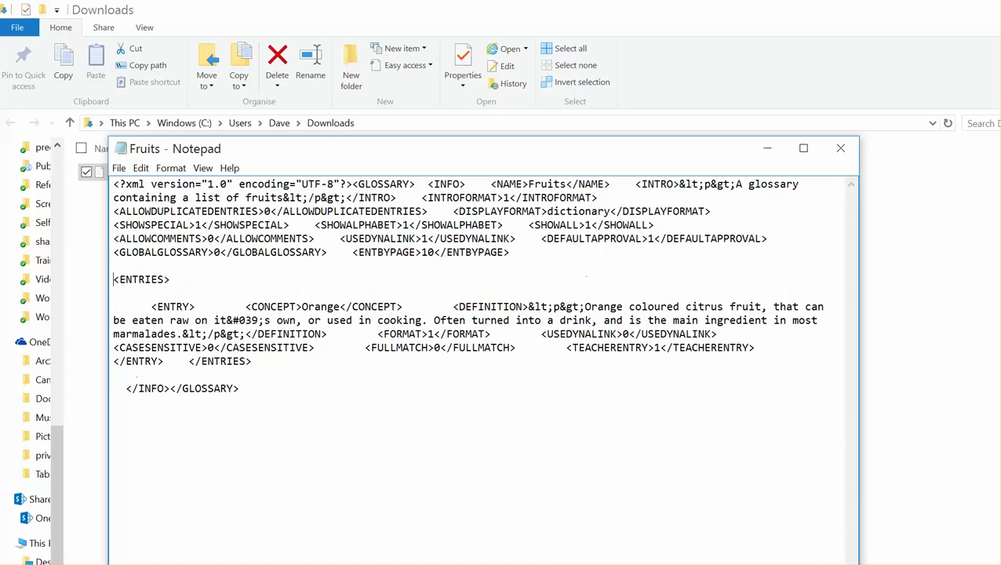
{"action": "left_click", "coordinate": [189, 362]}
{"action": "key", "text": "Return"}
{"action": "key", "text": "Return"}
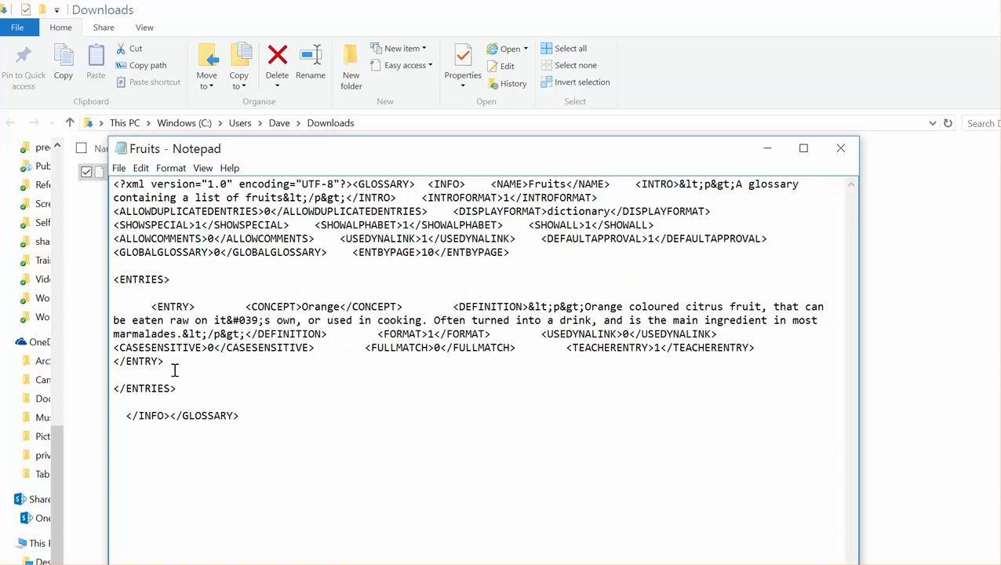
{"action": "left_click_drag", "start_coordinate": [174, 361], "coordinate": [113, 315]}
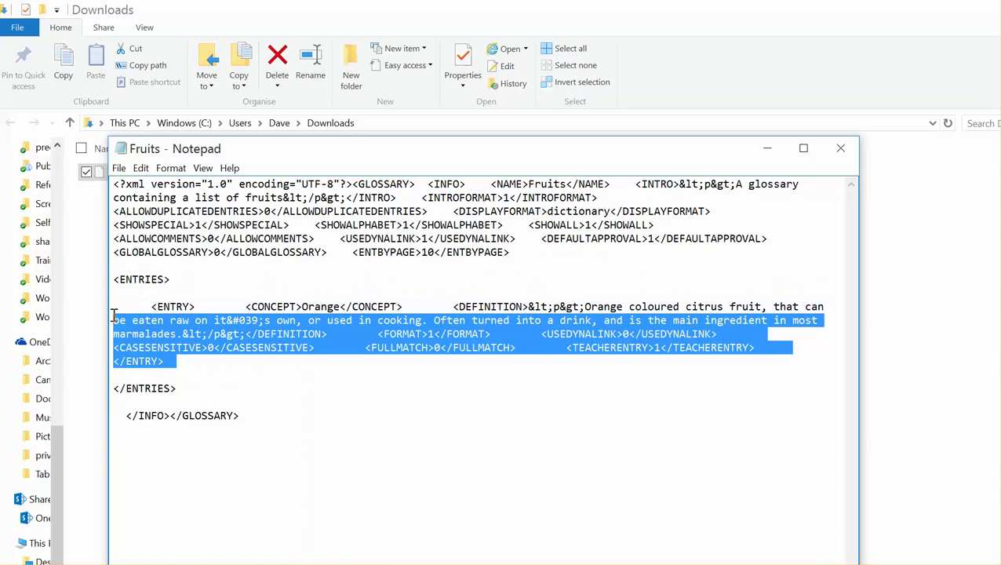
{"action": "left_click", "coordinate": [174, 362]}
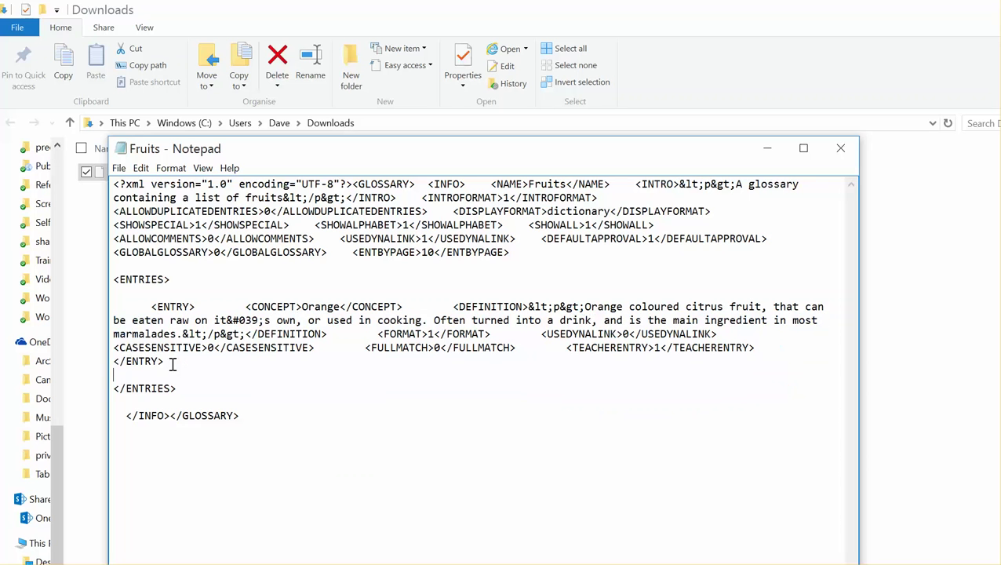
{"action": "left_click_drag", "start_coordinate": [170, 362], "coordinate": [106, 308]}
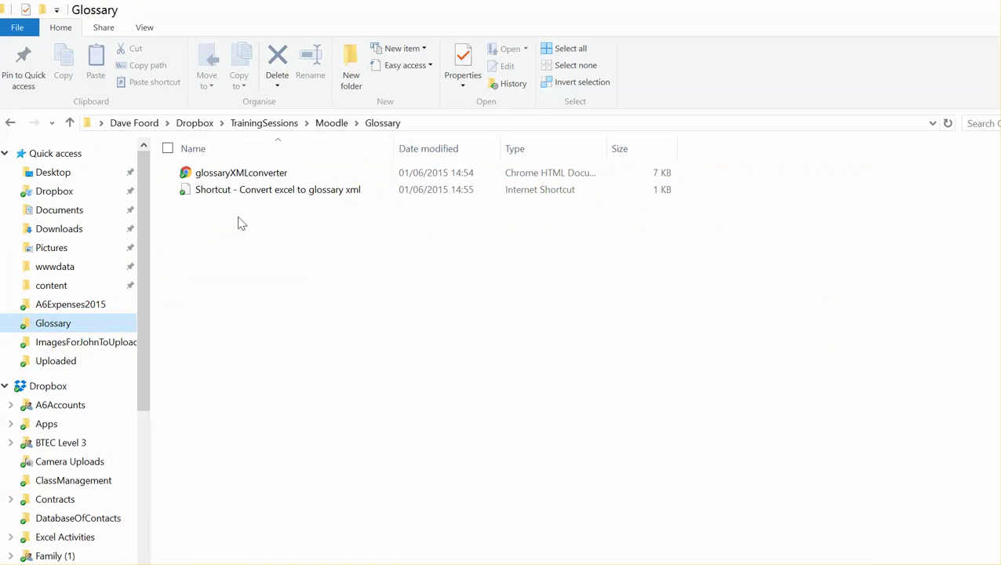
Open the glossaryXMLconverter file in Microsoft Edge
{"action": "right_click", "coordinate": [239, 179]}
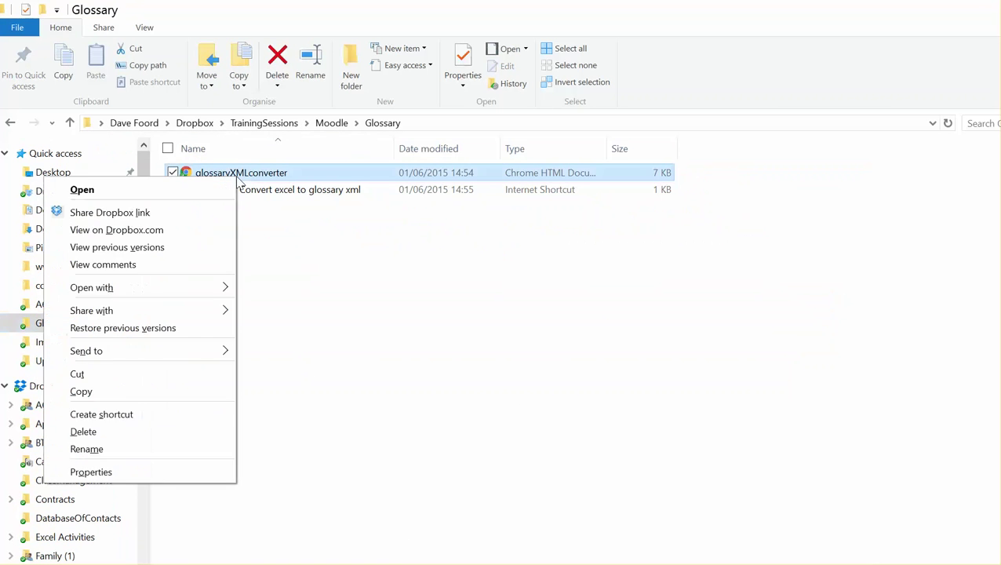
{"action": "mouse_move", "coordinate": [221, 287]}
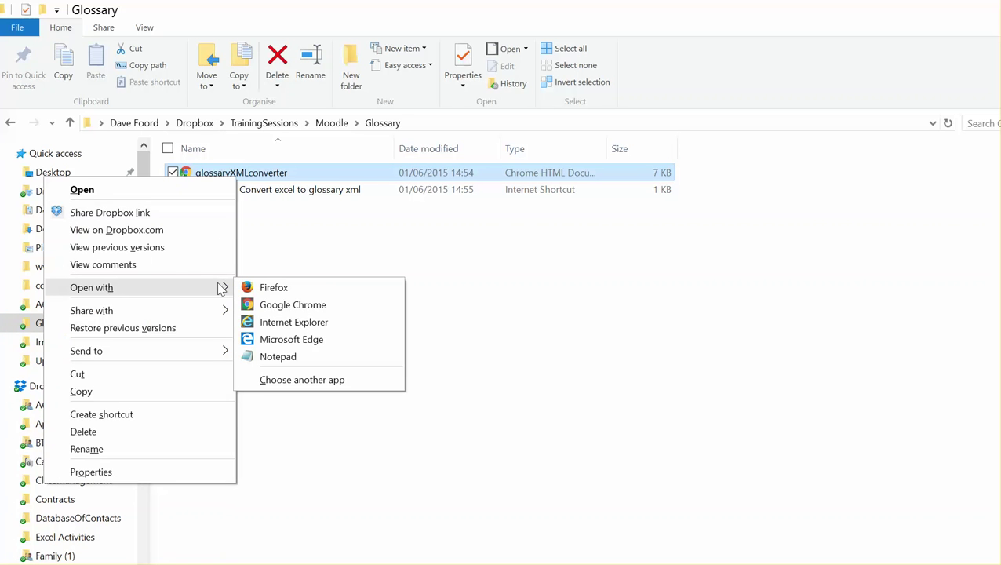
{"action": "left_click", "coordinate": [306, 345]}
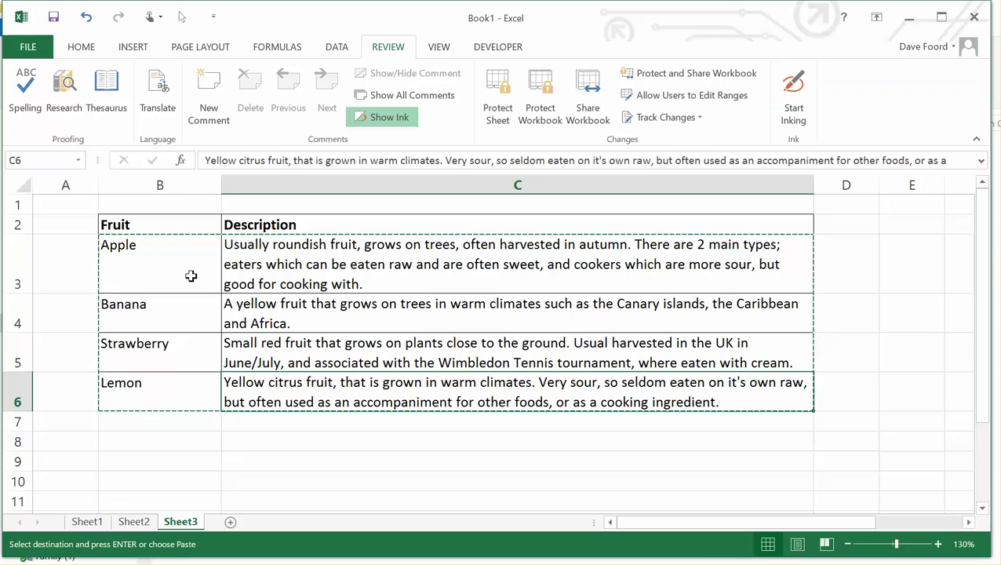
Copy the four fruit names and descriptions in Excel range B3:C6
{"action": "left_click_drag", "start_coordinate": [158, 258], "coordinate": [264, 392]}
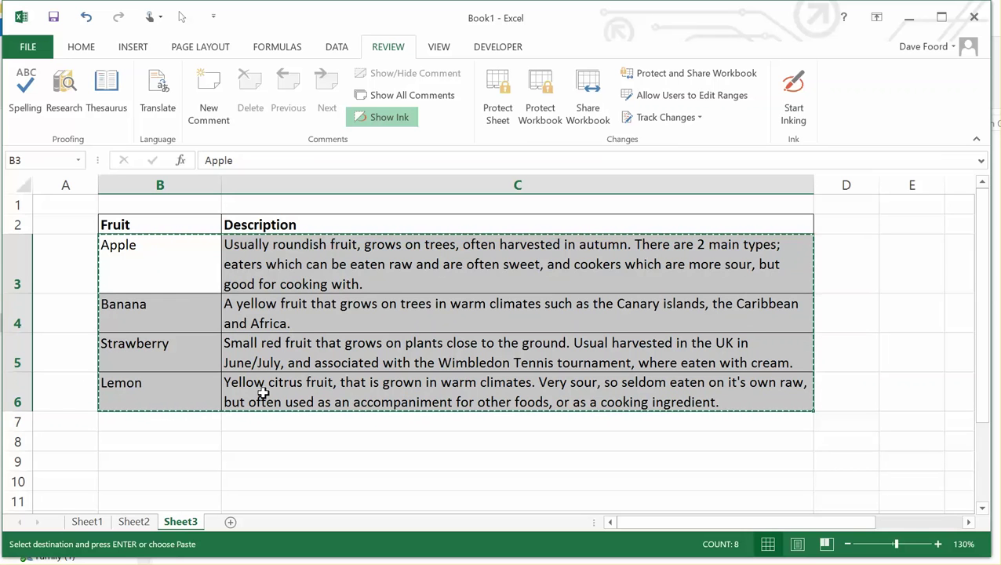
{"action": "right_click", "coordinate": [301, 357]}
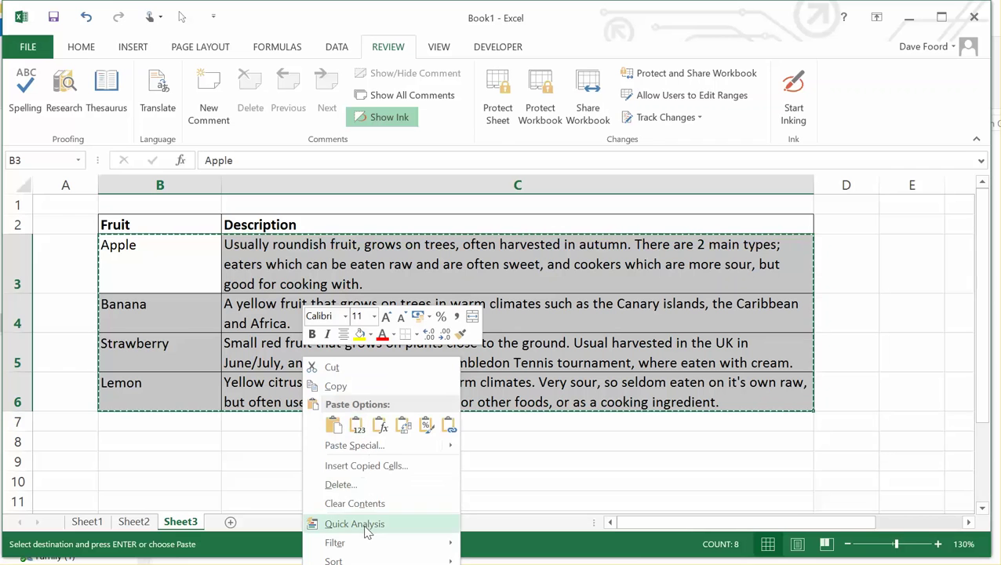
{"action": "left_click", "coordinate": [356, 379]}
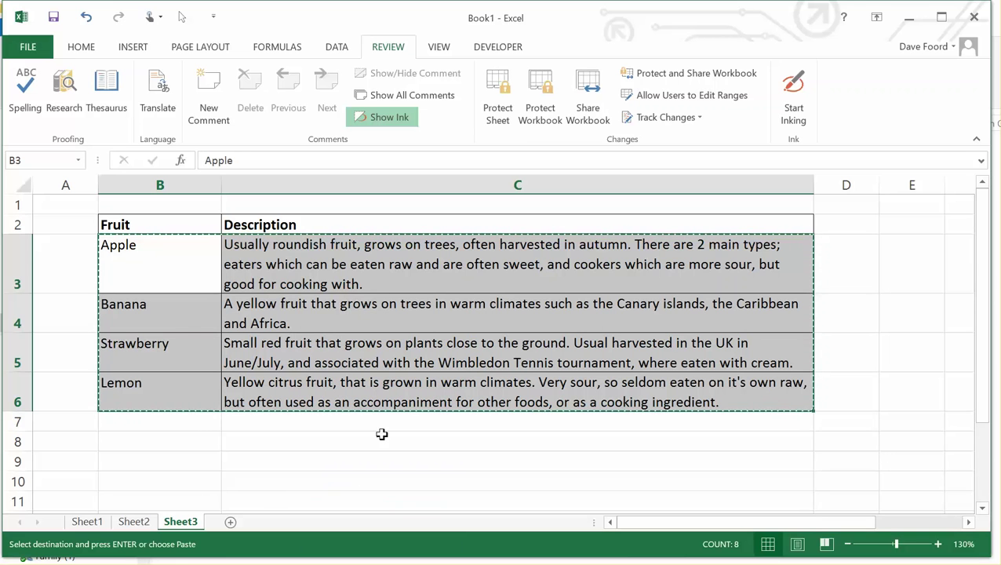
Paste the fruit rows into the converter and convert them into Apple, Banana, Strawberry and Lemon entries
{"action": "key", "text": "alt+Tab"}
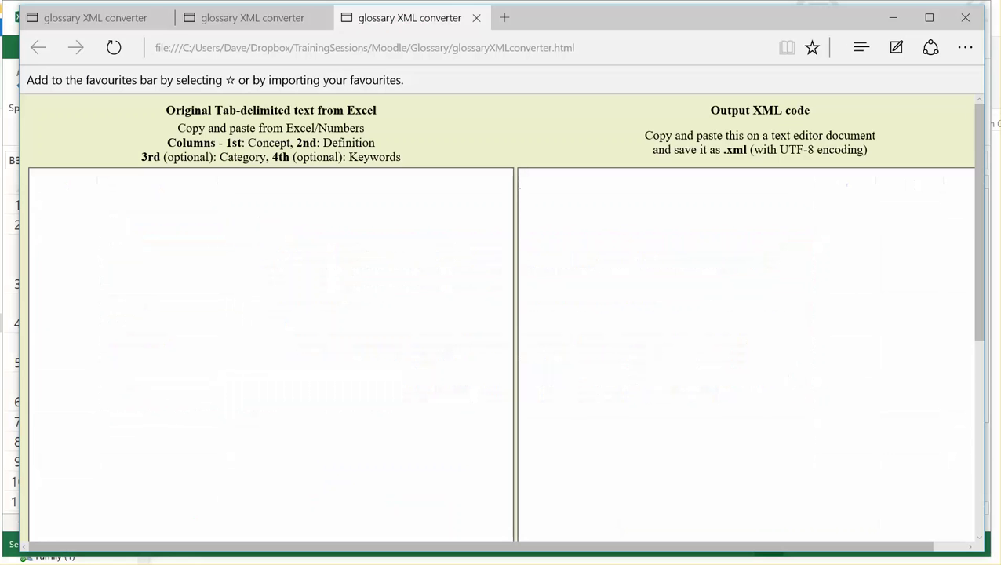
{"action": "left_click", "coordinate": [224, 269]}
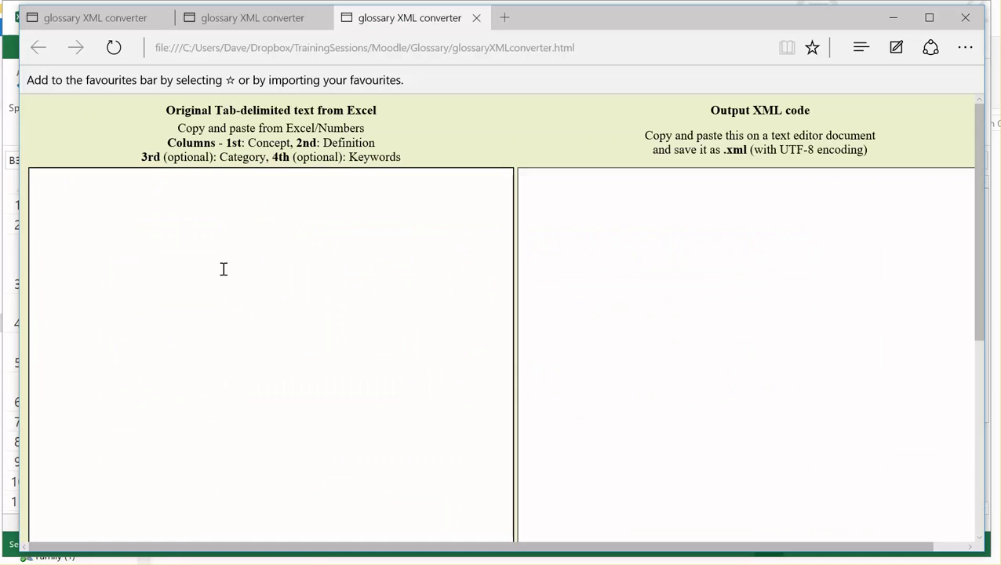
{"action": "key", "text": "ctrl+v"}
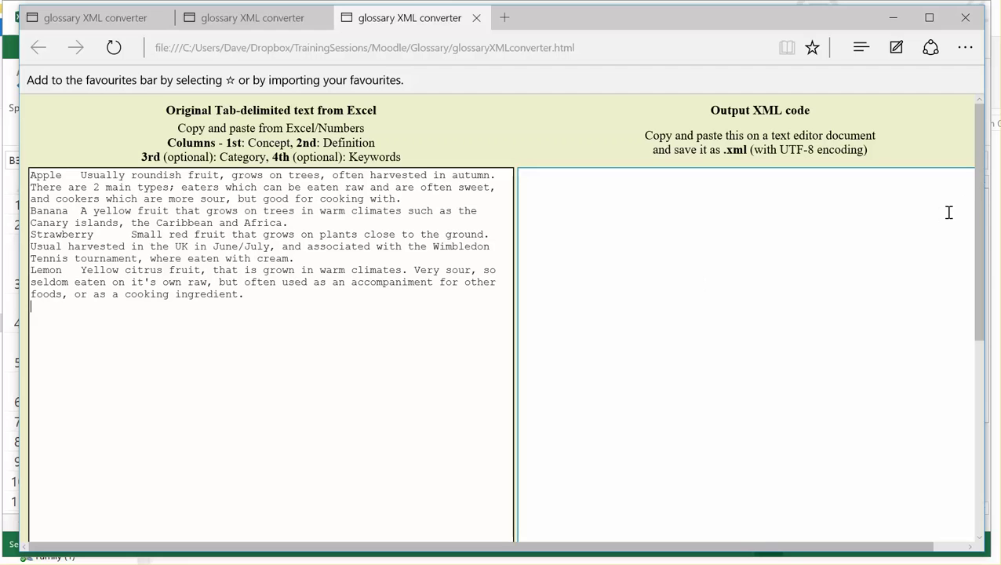
{"action": "left_click_drag", "start_coordinate": [979, 200], "coordinate": [970, 389]}
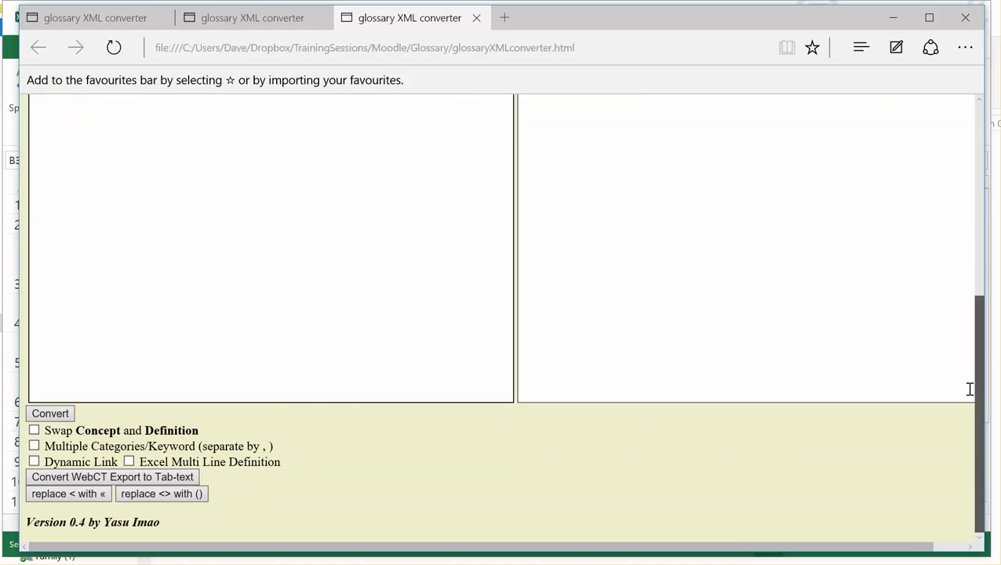
{"action": "left_click", "coordinate": [54, 413]}
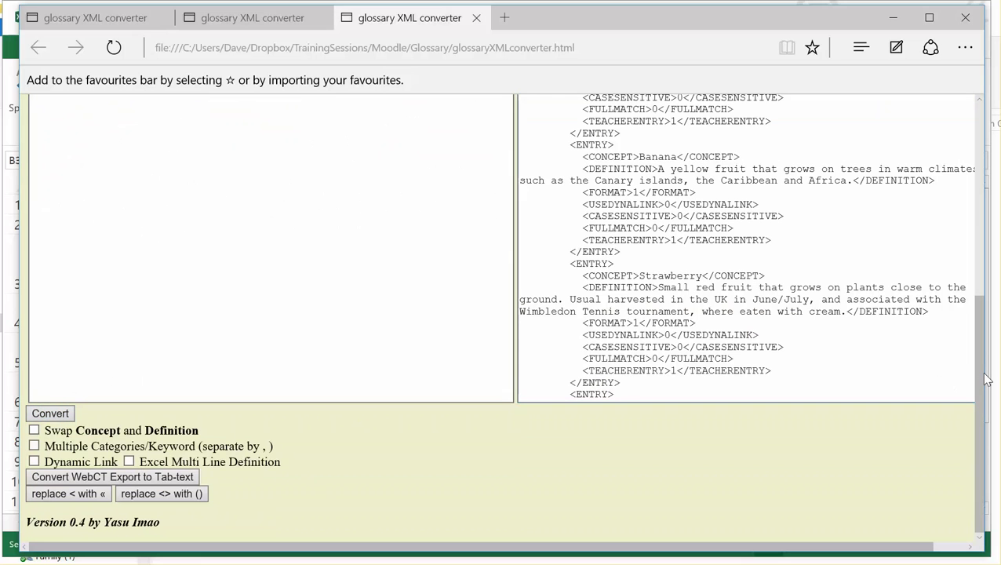
{"action": "left_click_drag", "start_coordinate": [987, 380], "coordinate": [997, 180]}
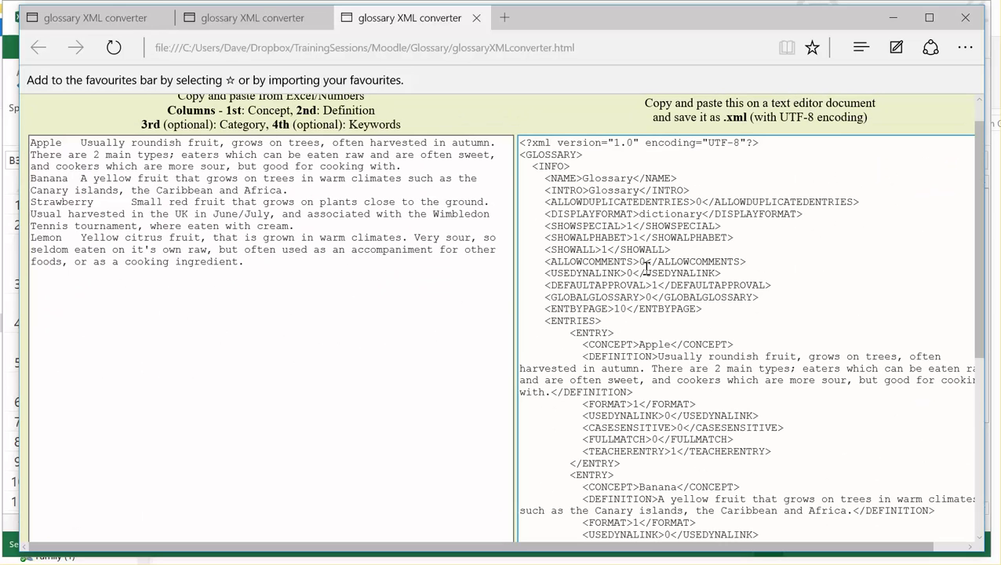
{"action": "scroll", "coordinate": [646, 267], "scroll_direction": "down", "scroll_amount": 10}
{"action": "scroll", "coordinate": [844, 296], "scroll_direction": "up", "scroll_amount": 8}
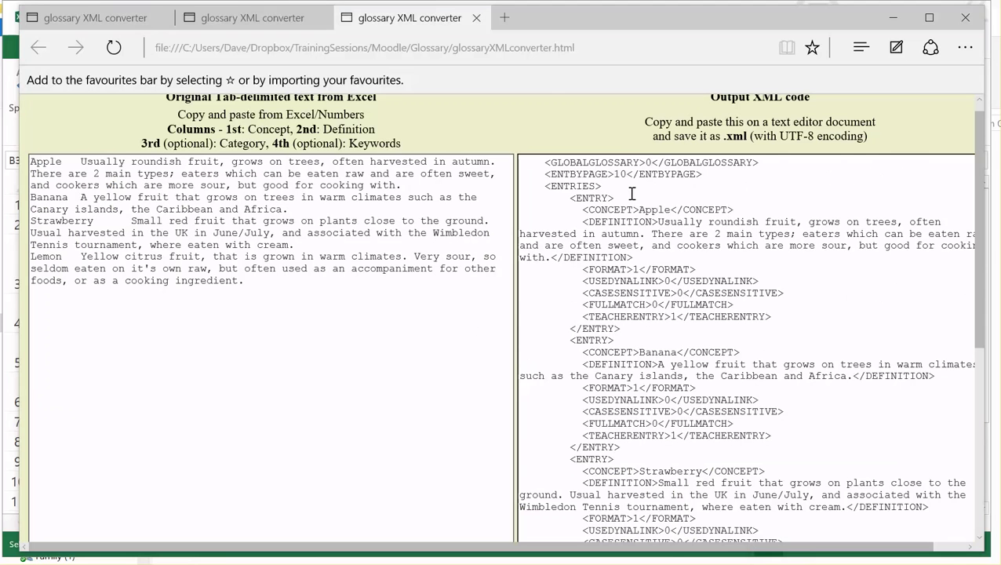
Select the output XML from <ENTRIES> through </ENTRIES> in the converter
{"action": "left_click_drag", "start_coordinate": [602, 186], "coordinate": [546, 187]}
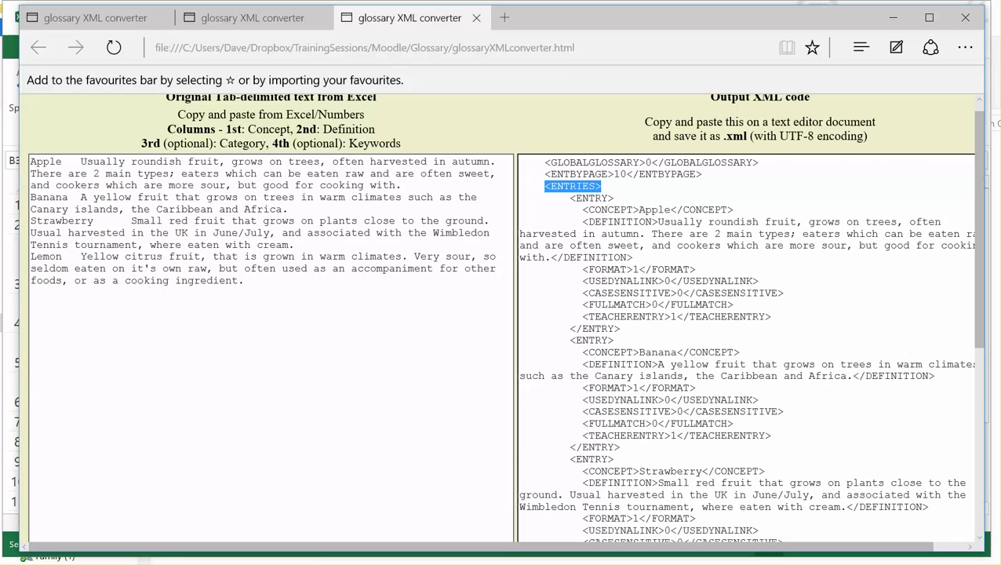
{"action": "left_click_drag", "start_coordinate": [982, 224], "coordinate": [998, 421]}
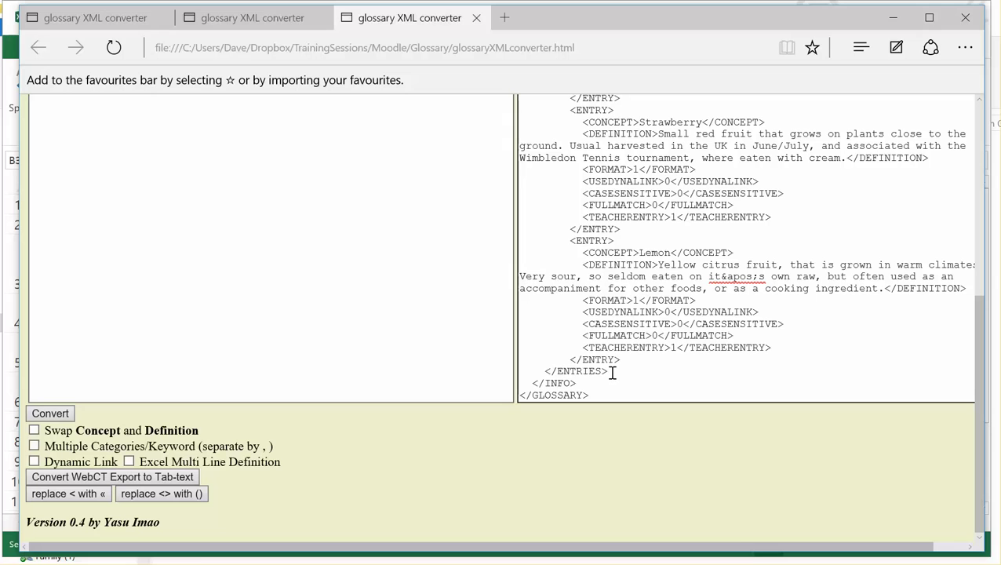
{"action": "left_click_drag", "start_coordinate": [613, 373], "coordinate": [544, 373]}
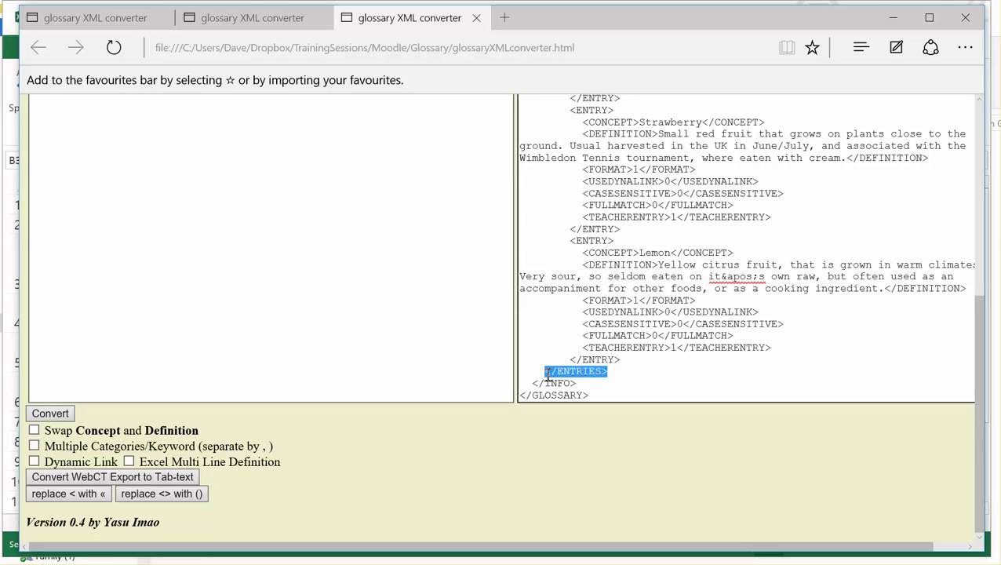
{"action": "left_click", "coordinate": [620, 374]}
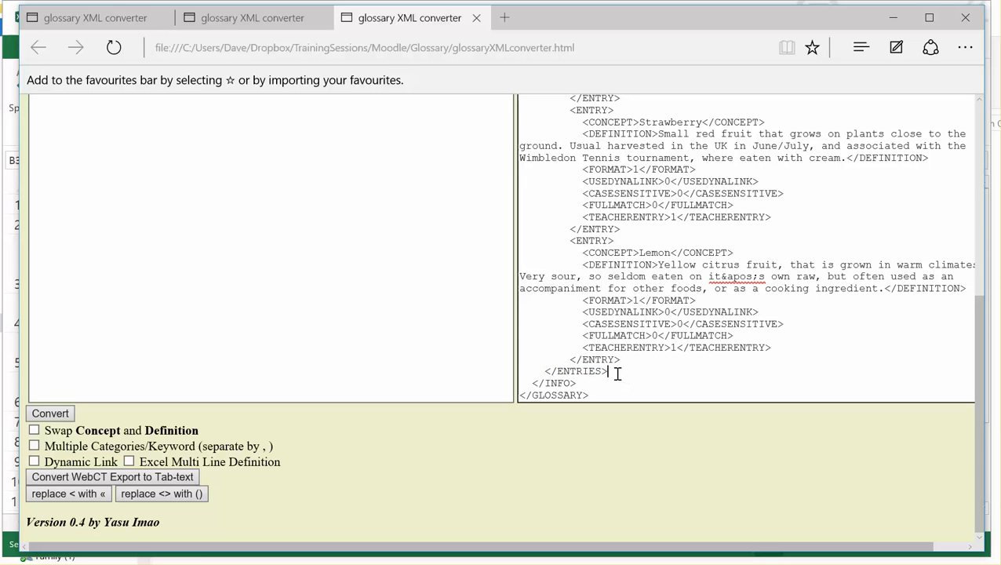
{"action": "left_click_drag", "start_coordinate": [616, 373], "coordinate": [523, 139]}
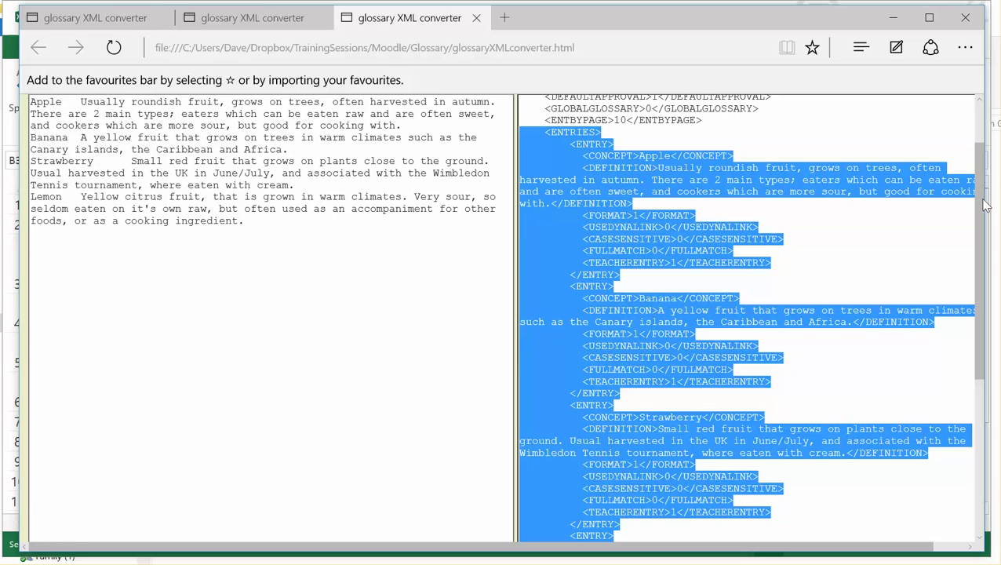
{"action": "left_click_drag", "start_coordinate": [982, 237], "coordinate": [995, 140]}
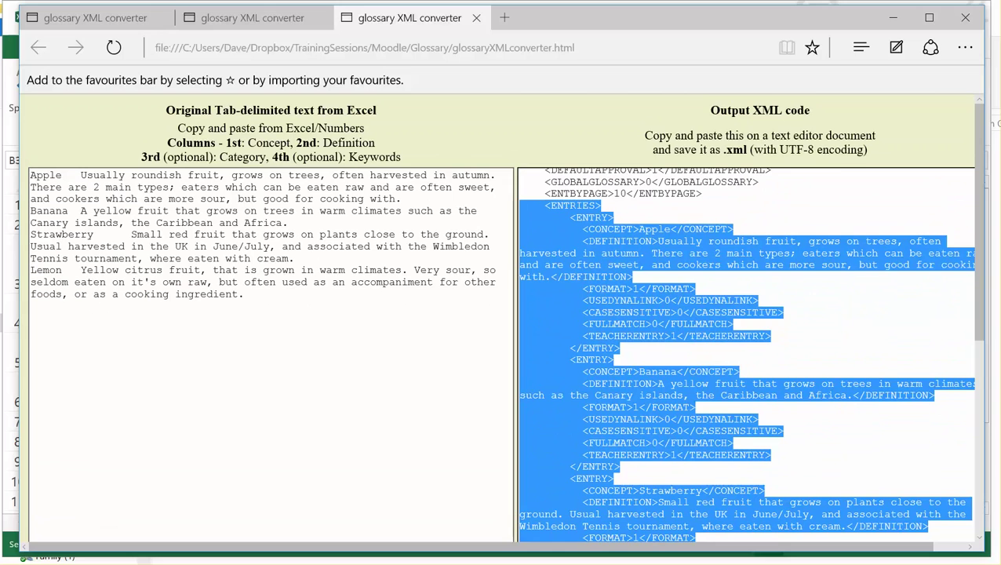
Replace the Orange ENTRIES block in Notepad with the converted entries and save Fruits.xml
{"action": "key", "text": "alt+Tab"}
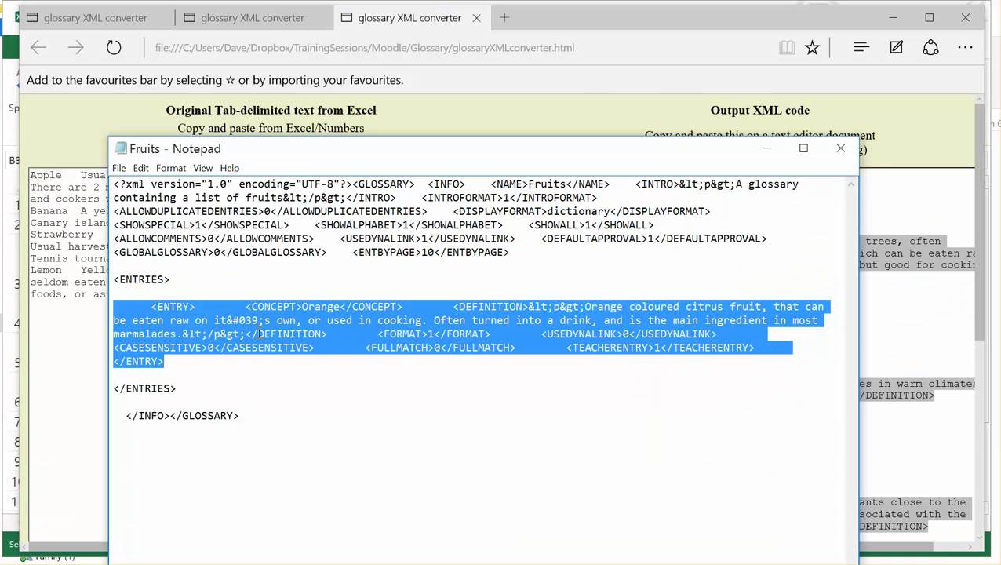
{"action": "left_click", "coordinate": [179, 388]}
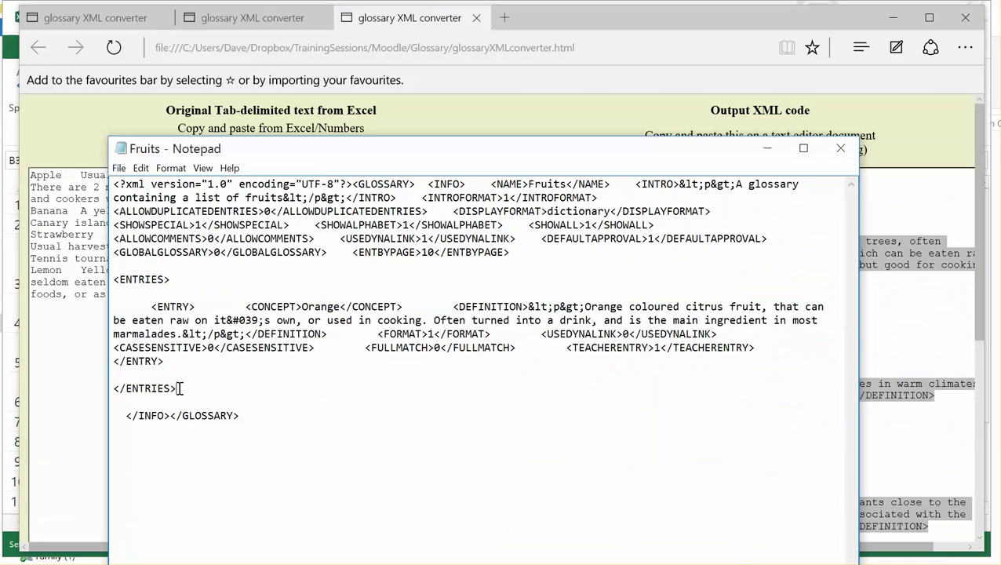
{"action": "left_click_drag", "start_coordinate": [179, 388], "coordinate": [103, 278]}
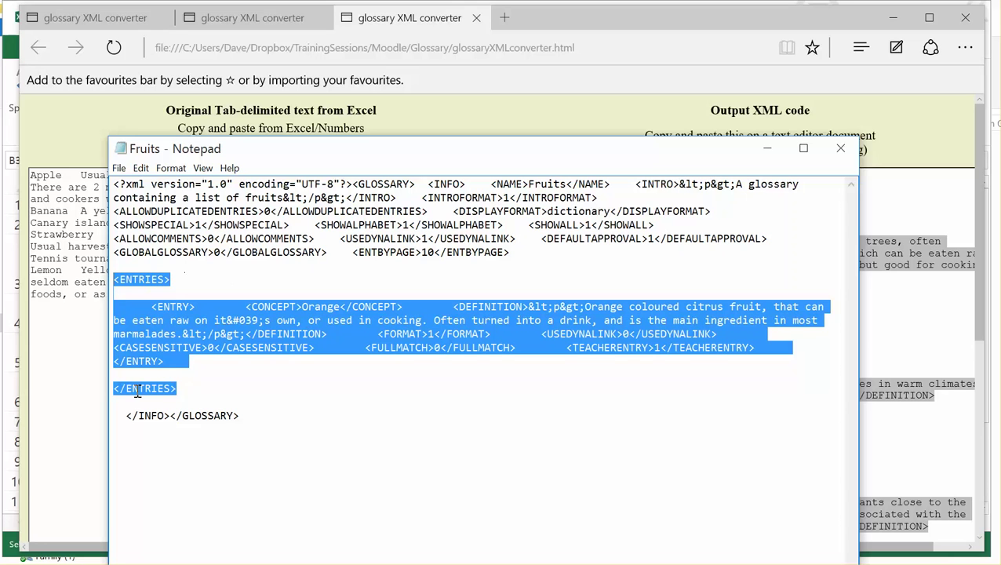
{"action": "key", "text": "ctrl+v"}
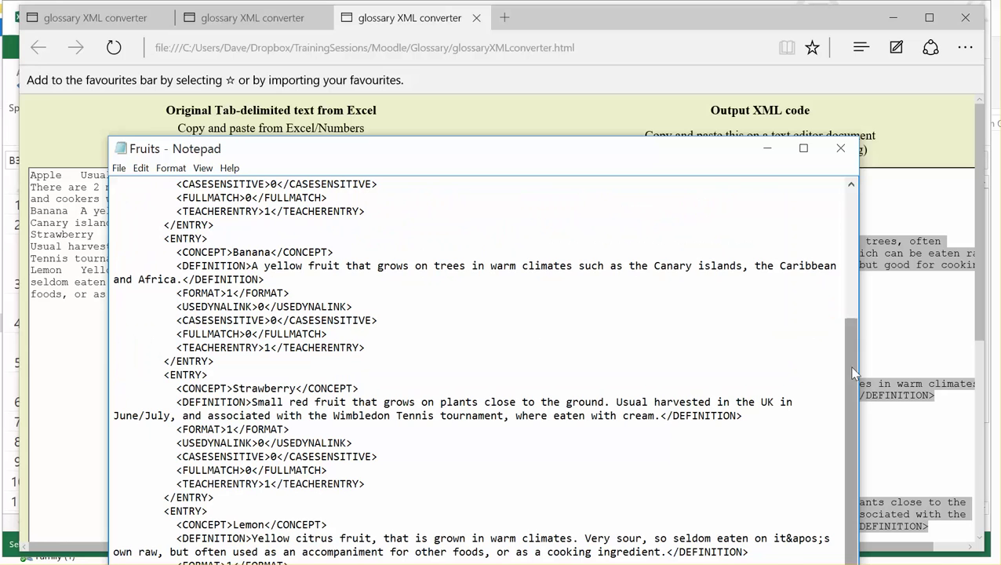
{"action": "left_click_drag", "start_coordinate": [853, 373], "coordinate": [853, 244]}
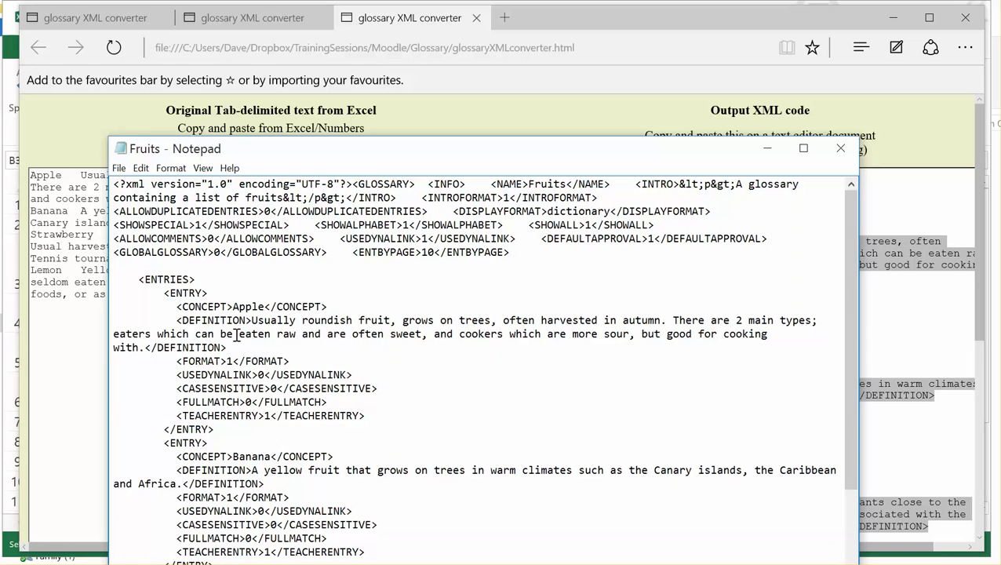
{"action": "left_click", "coordinate": [119, 169]}
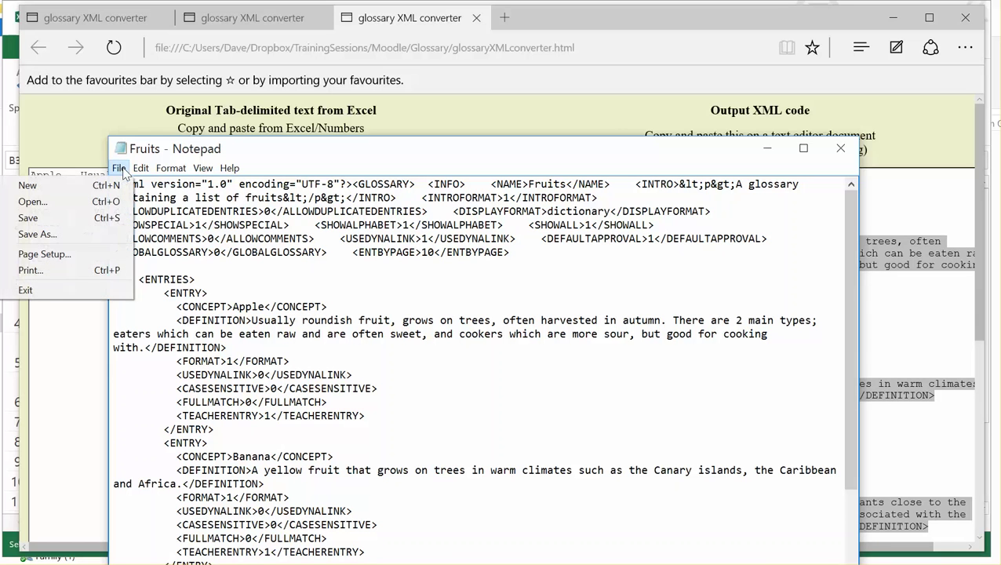
{"action": "left_click", "coordinate": [57, 224]}
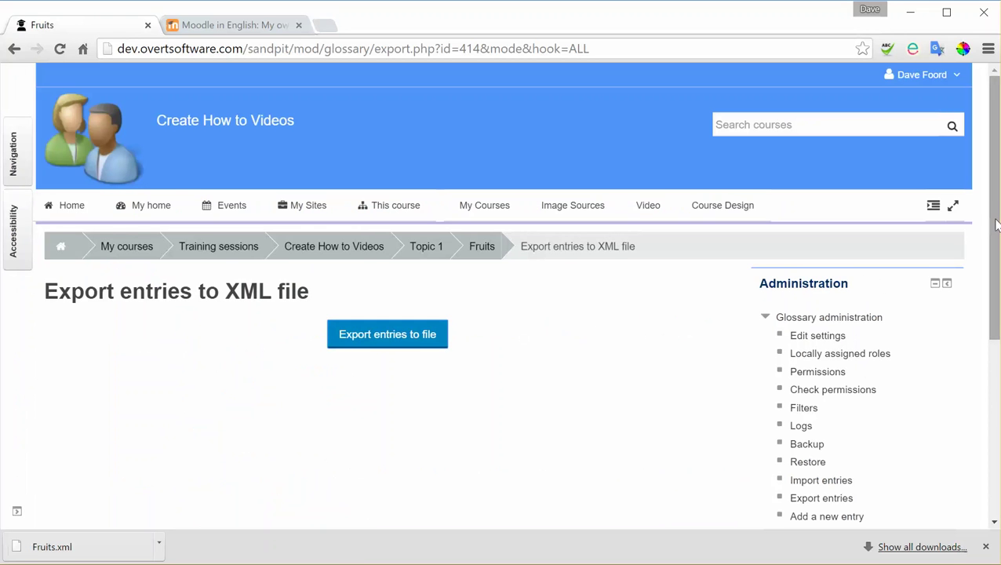
Import Fruits.xml into the Fruits glossary by dropping it from the download bar and submitting
{"action": "left_click_drag", "start_coordinate": [995, 224], "coordinate": [996, 315]}
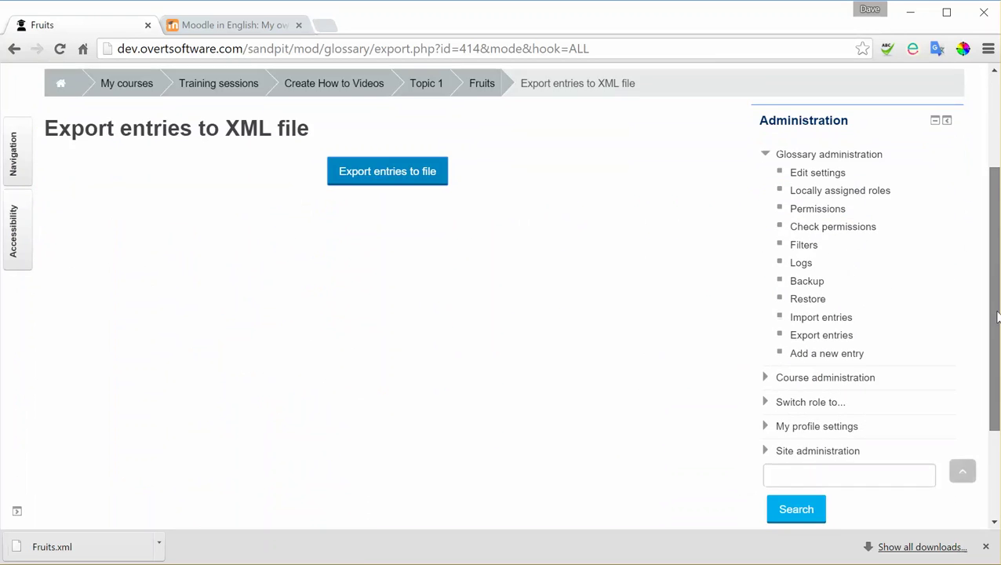
{"action": "left_click", "coordinate": [824, 319]}
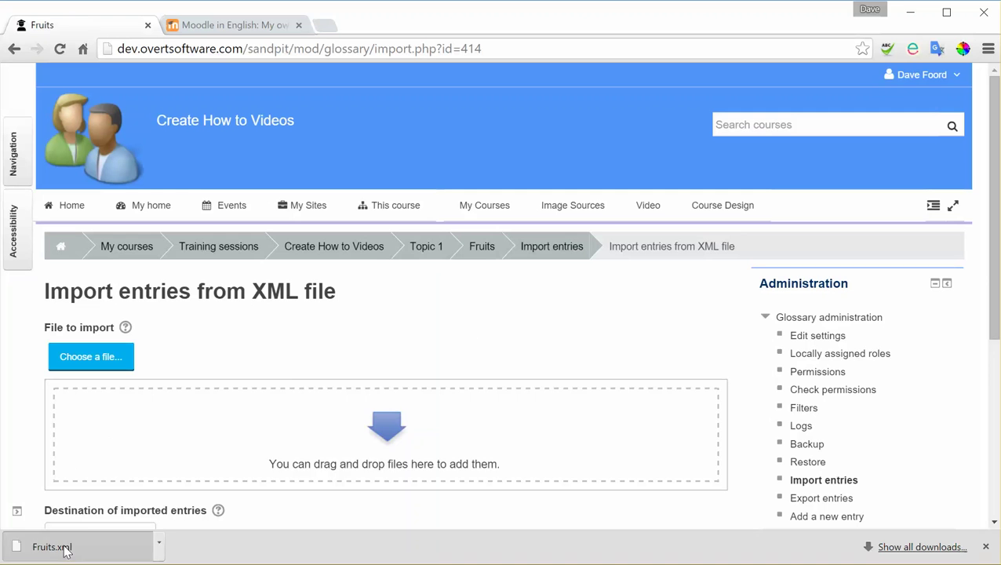
{"action": "left_click_drag", "start_coordinate": [66, 550], "coordinate": [121, 506]}
{"action": "left_click_drag", "start_coordinate": [183, 440], "coordinate": [210, 440]}
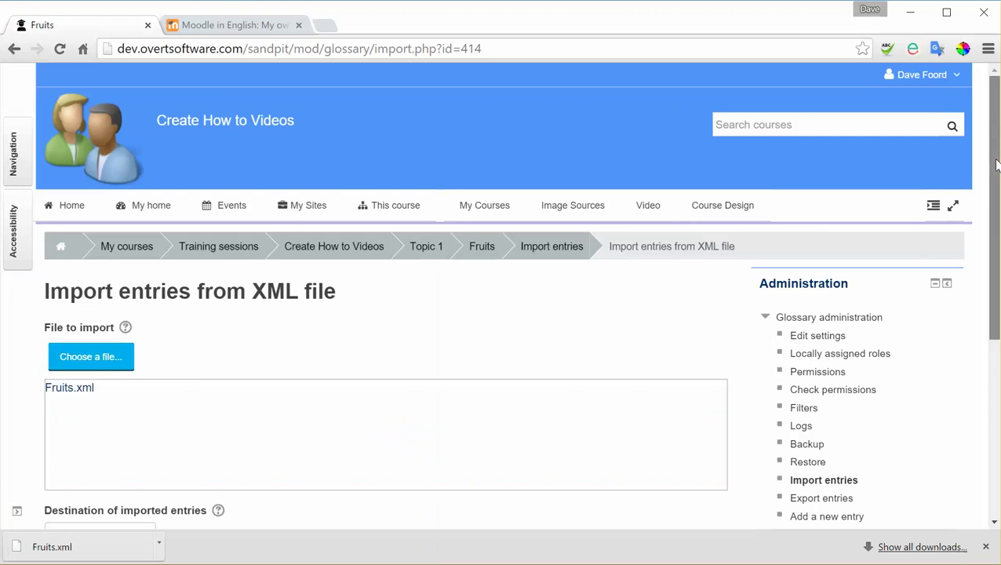
{"action": "left_click_drag", "start_coordinate": [994, 161], "coordinate": [971, 299]}
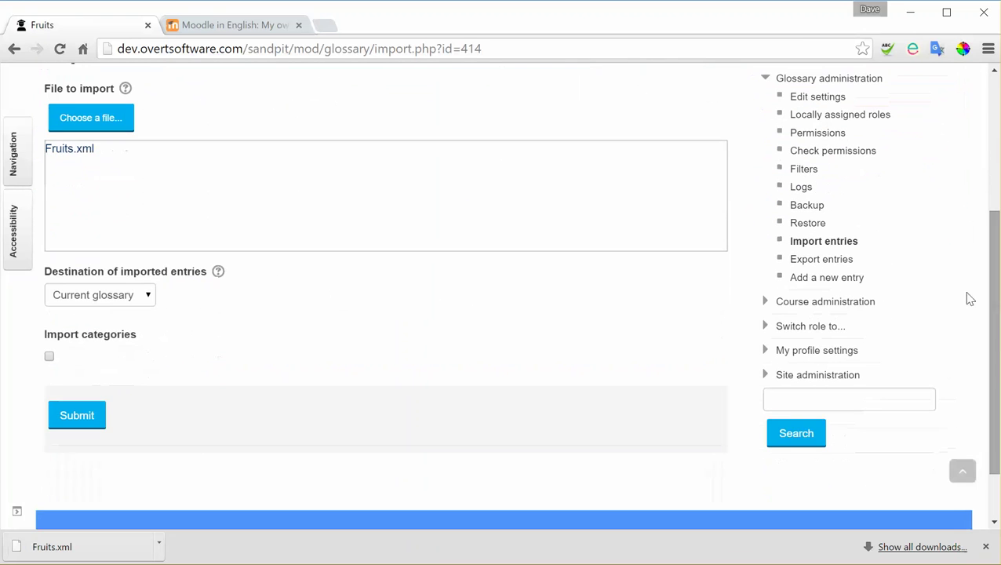
{"action": "left_click", "coordinate": [77, 416]}
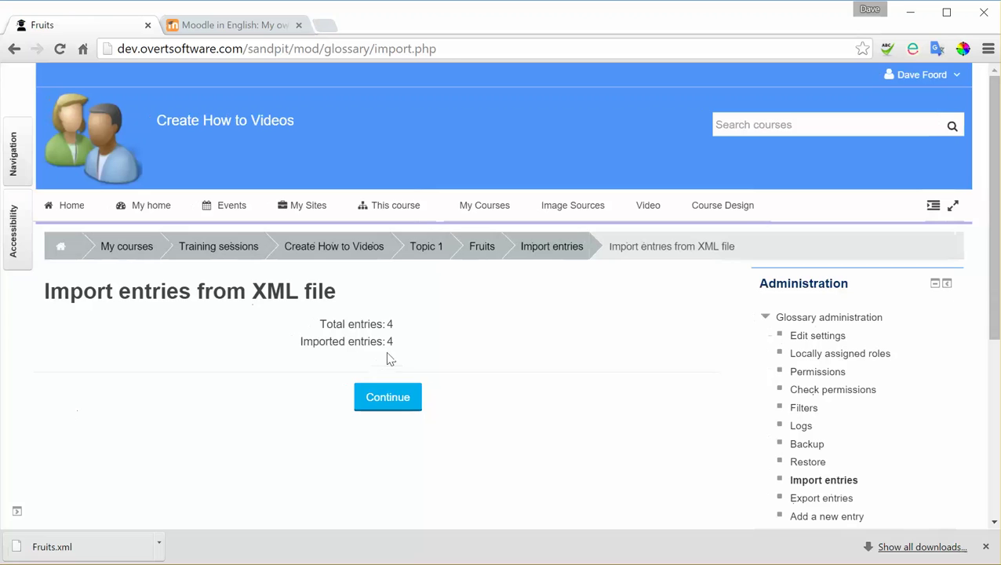
Continue to the Fruits glossary and review the Apple, Banana, Lemon, Orange and Strawberry entries
{"action": "left_click", "coordinate": [396, 400]}
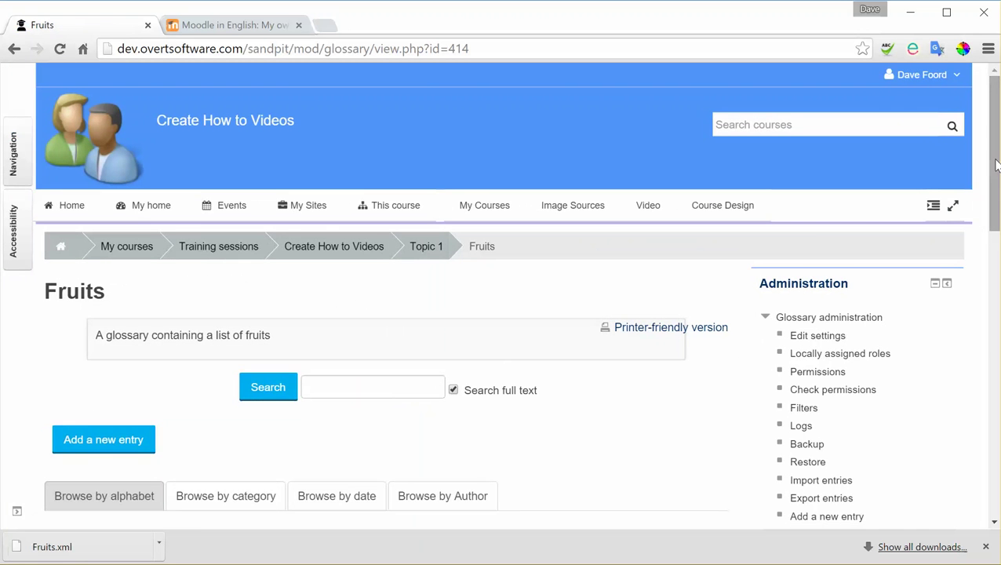
{"action": "left_click_drag", "start_coordinate": [994, 153], "coordinate": [993, 426]}
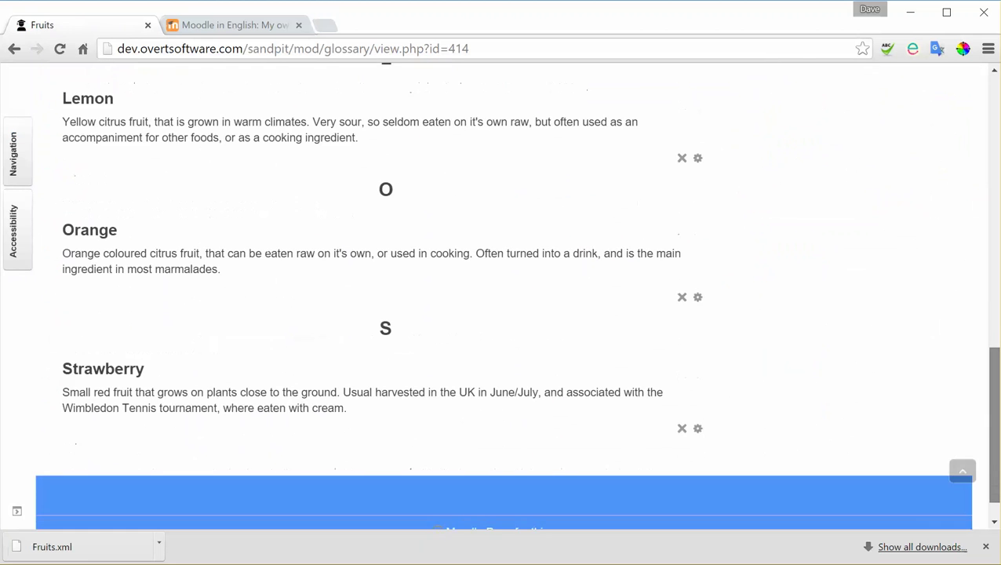
{"action": "left_click", "coordinate": [962, 471]}
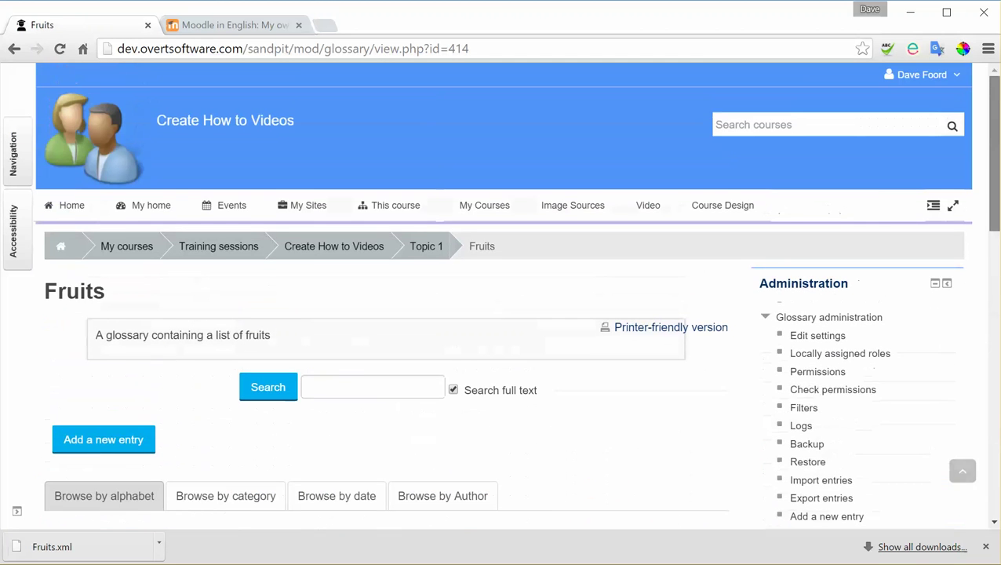